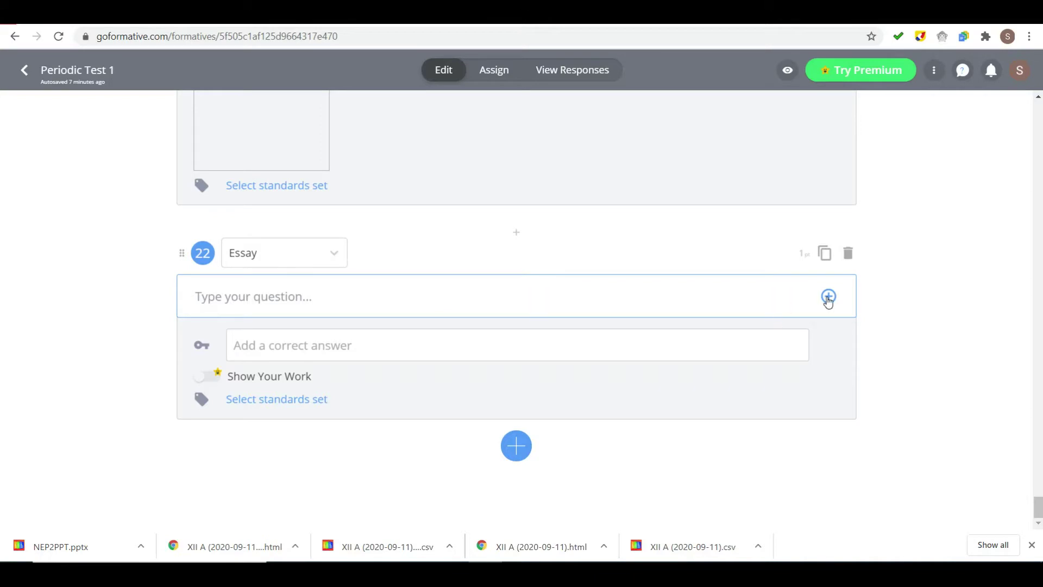
View the options for adding an image to question 22, then close them.
left_click(828, 298)
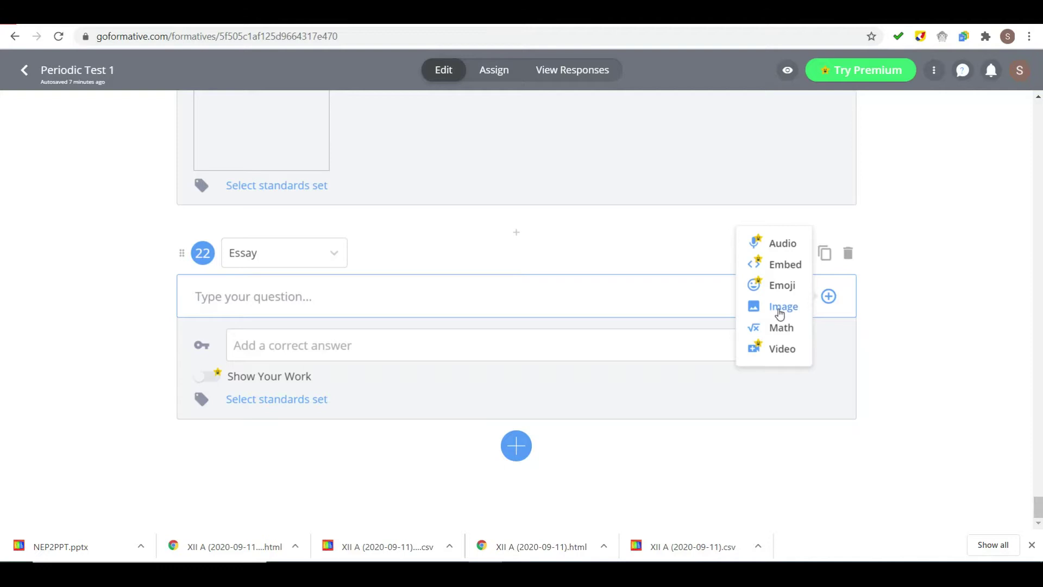
left_click(778, 307)
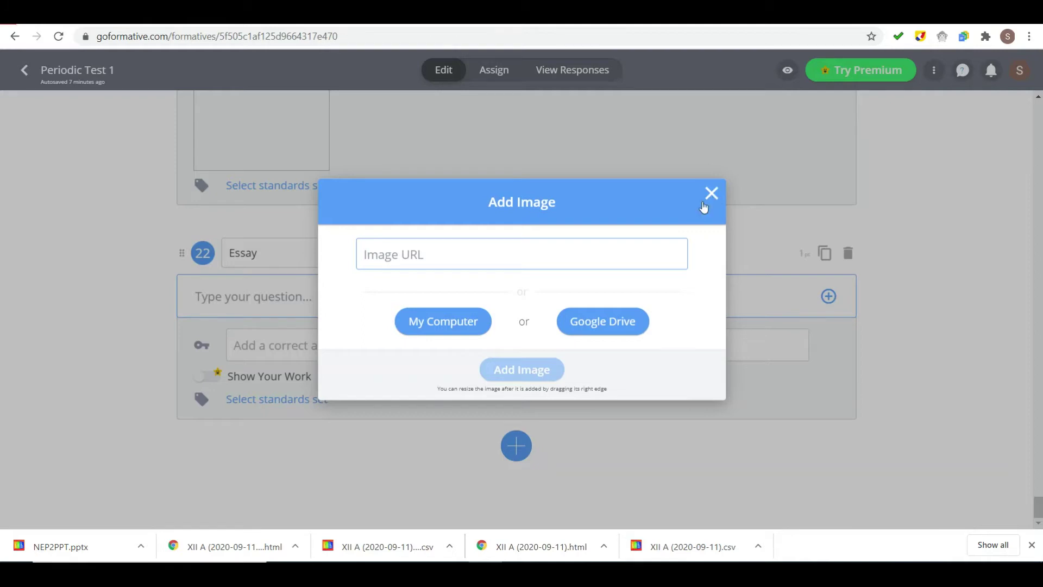
left_click(711, 192)
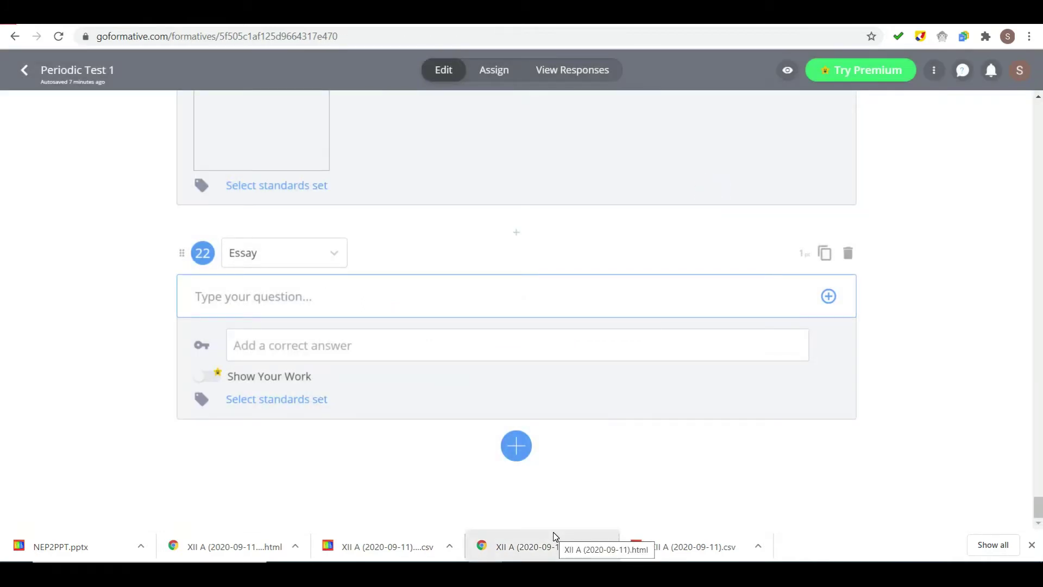
Write essay question 22 on separate lines as bbnjn, jjkre, kjkgjre, jkjrge, a blank line and jrjelk, then select all of it.
left_click(230, 300)
type("bbnjn")
key("Return")
type("jjkre")
key("Return")
type("kjkgjre")
key("Return")
type("jkjrge")
key("Return")
key("Return")
type("jrjelk")
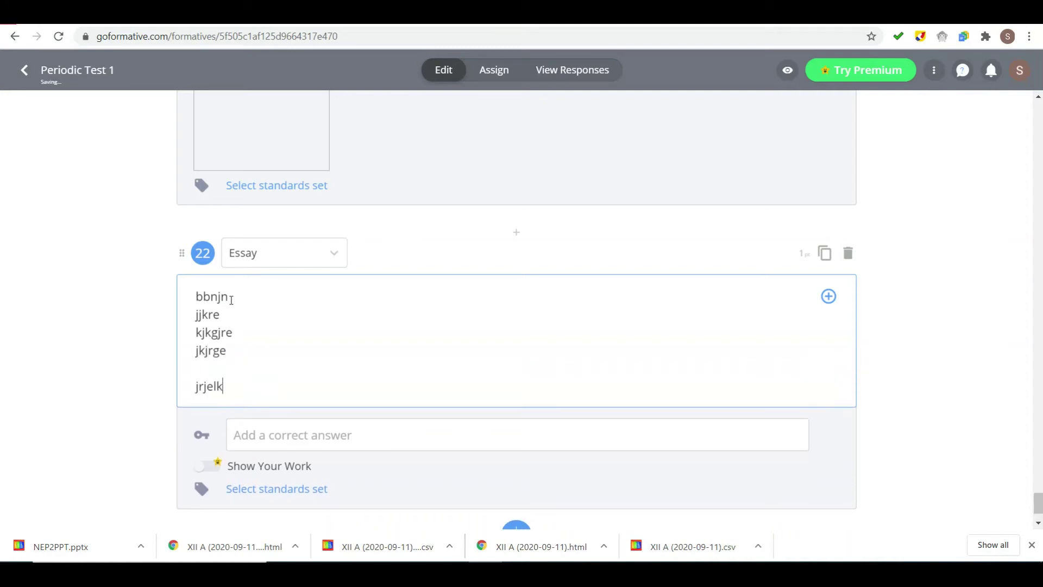
key("Return")
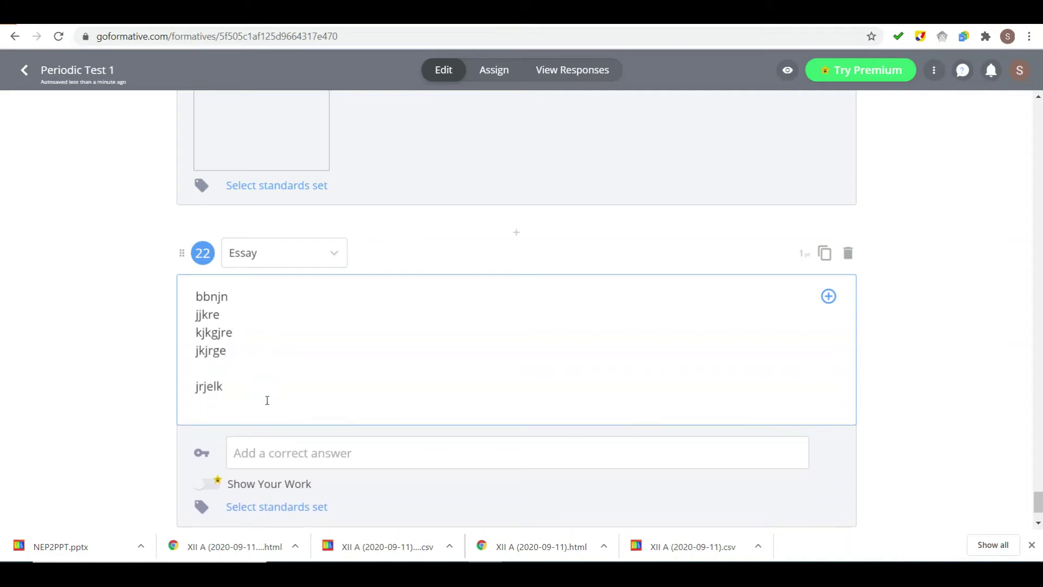
left_click_drag(248, 394, 191, 296)
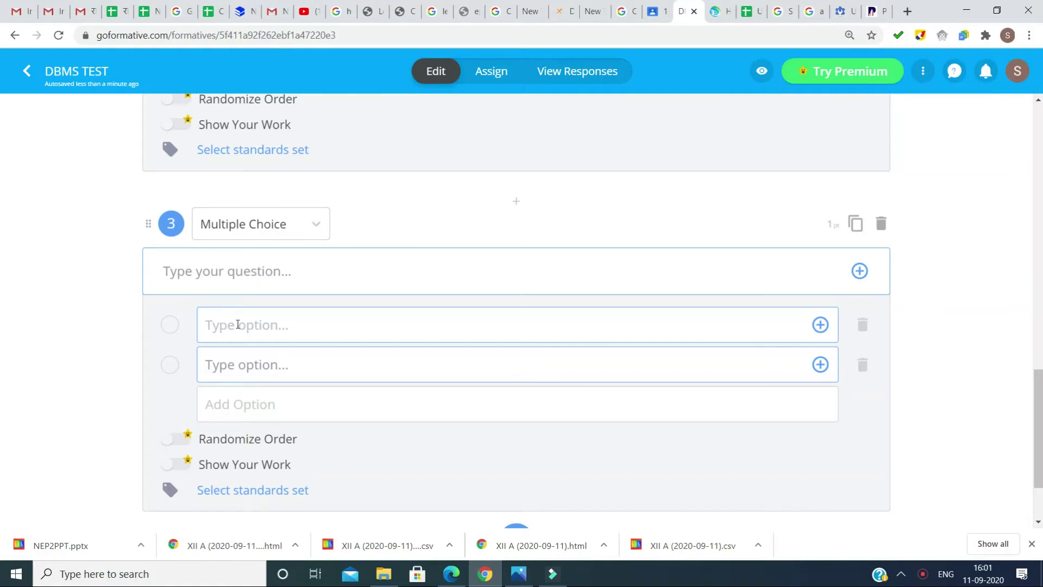
In the DBMS TEST, write multiple-choice question 3 as "What", "is" and "the" on three separate lines.
left_click(216, 270)
type("What")
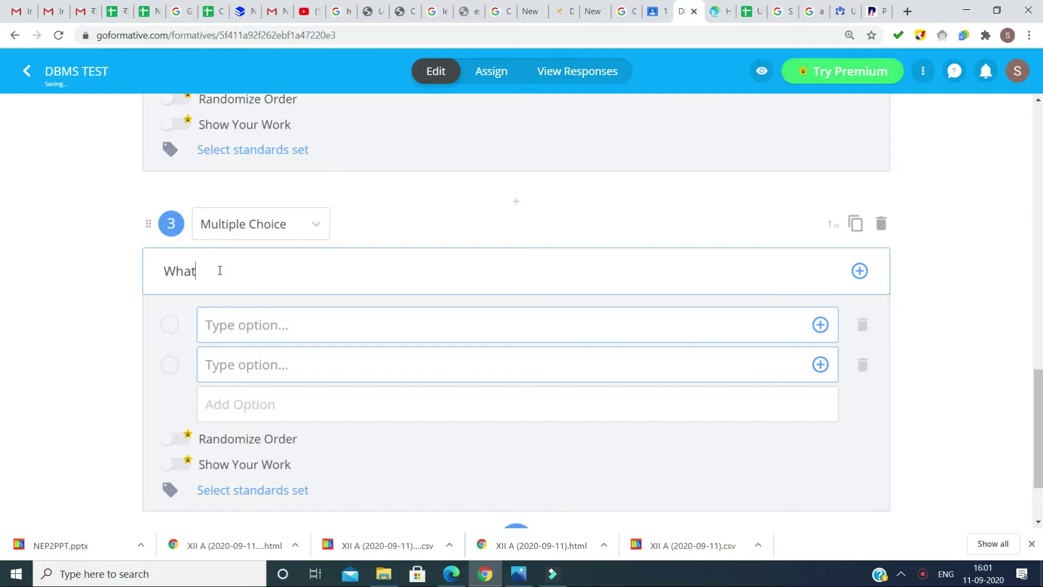
key("Return")
type("is")
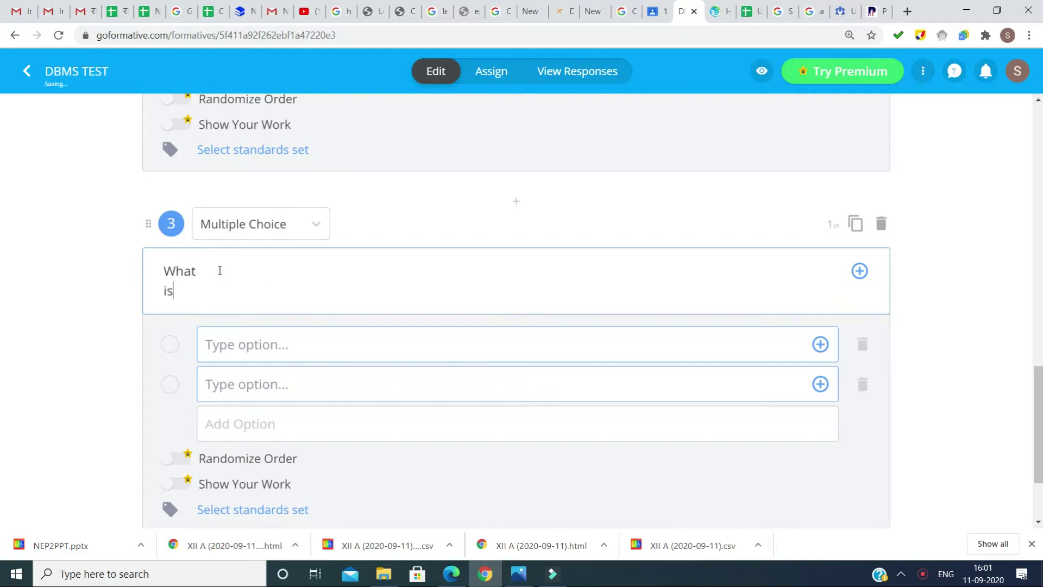
key("Return")
type("the")
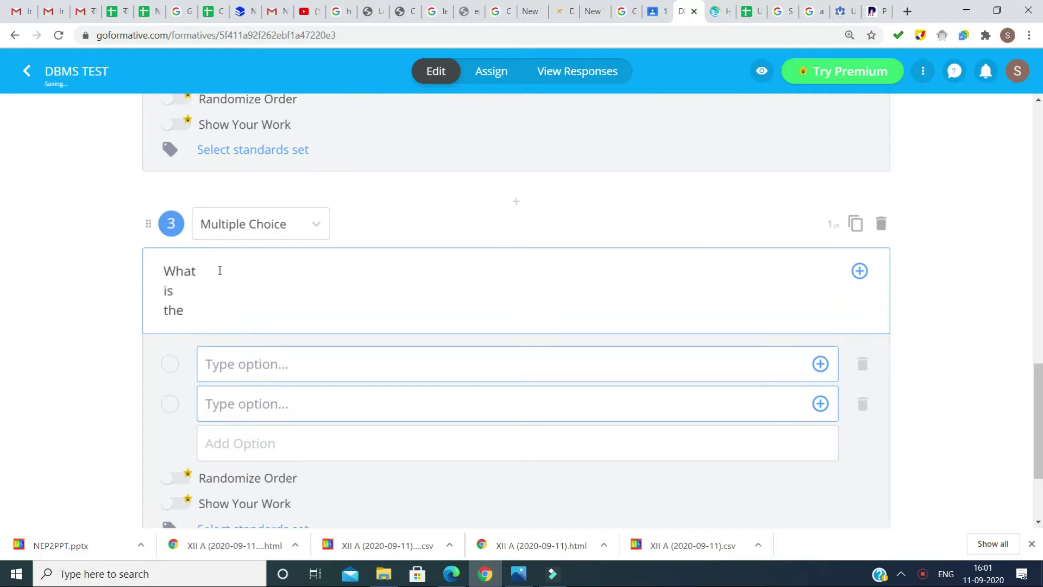
Enter "hello" as the first answer option of question 3.
key("Down")
key("Down")
left_click(228, 367)
type("hello")
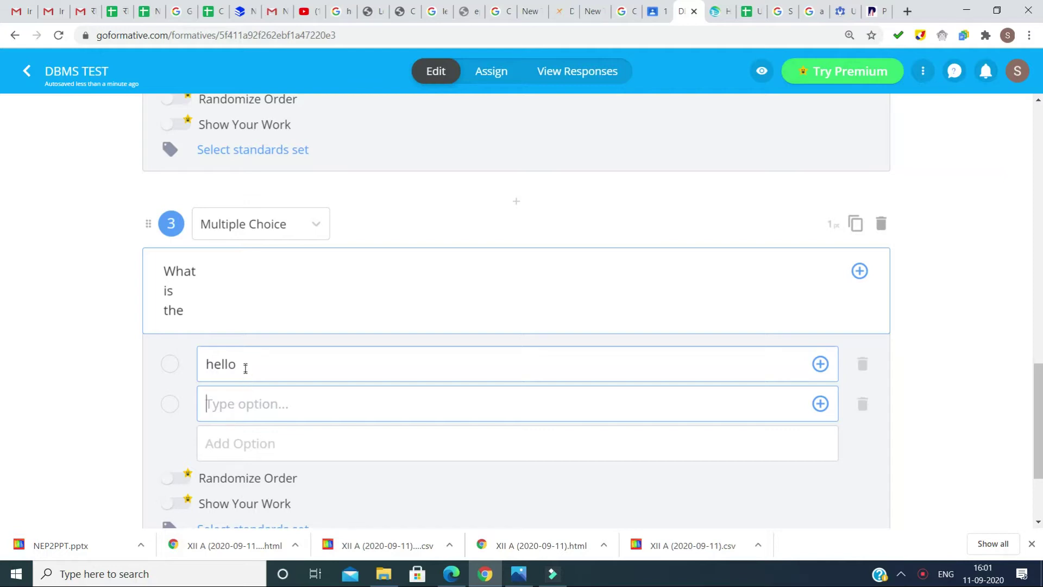
Insert a math equation into the "hello" option and remove it again to leave empty lines in the option.
left_click(245, 363)
left_click(821, 364)
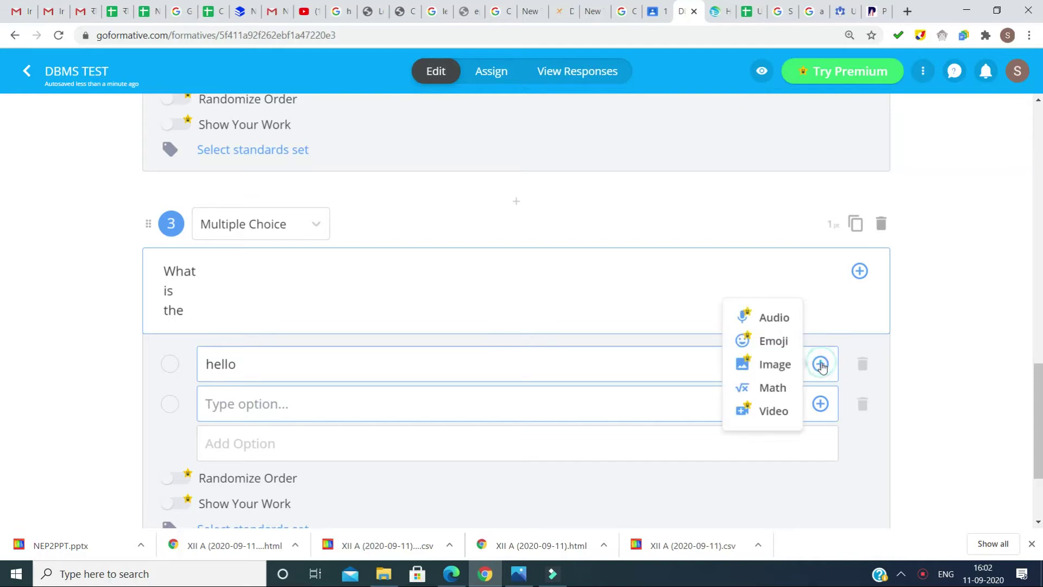
left_click(768, 388)
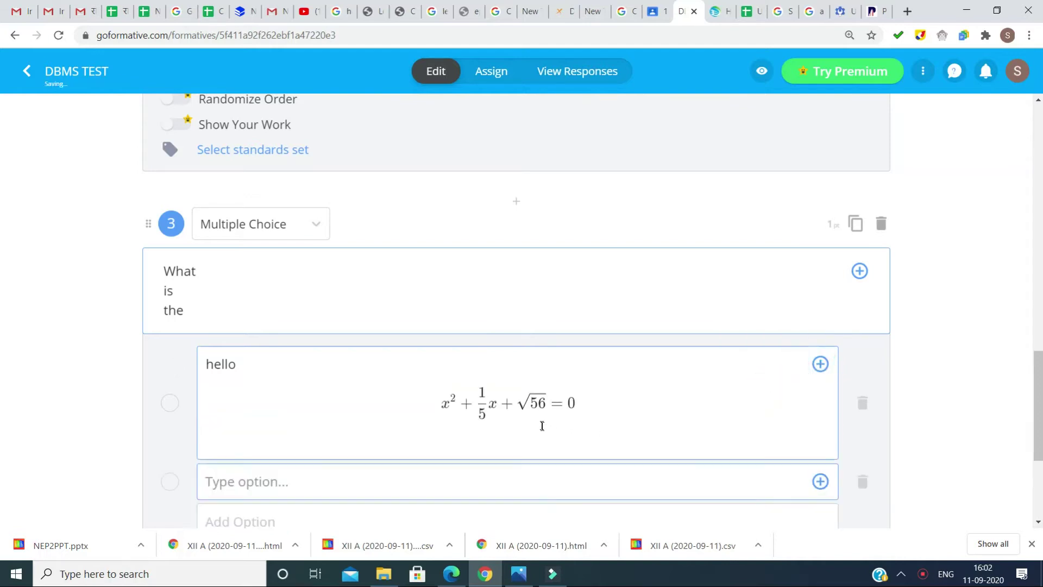
left_click(490, 406)
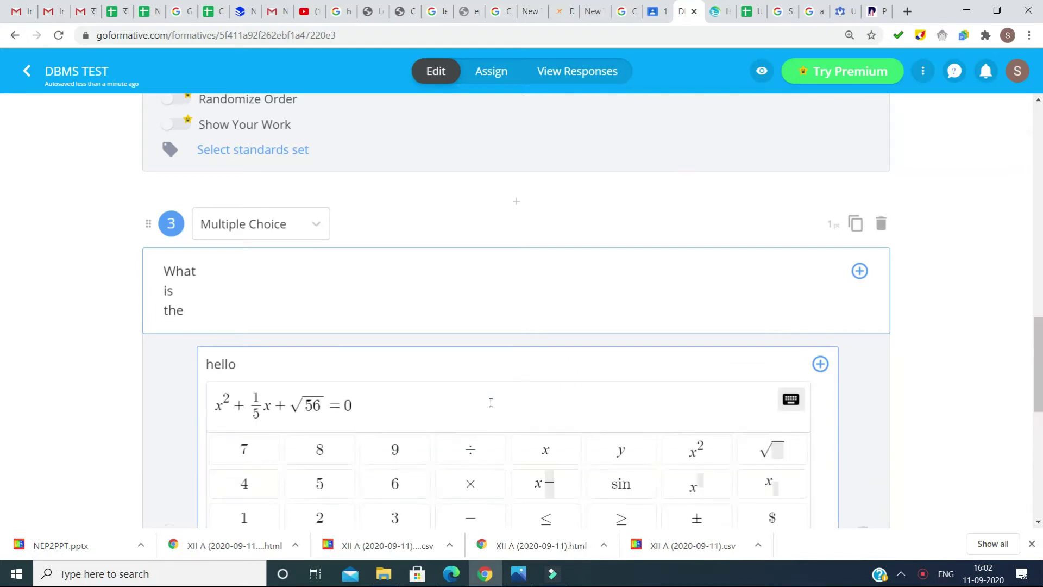
left_click_drag(1039, 379, 1039, 465)
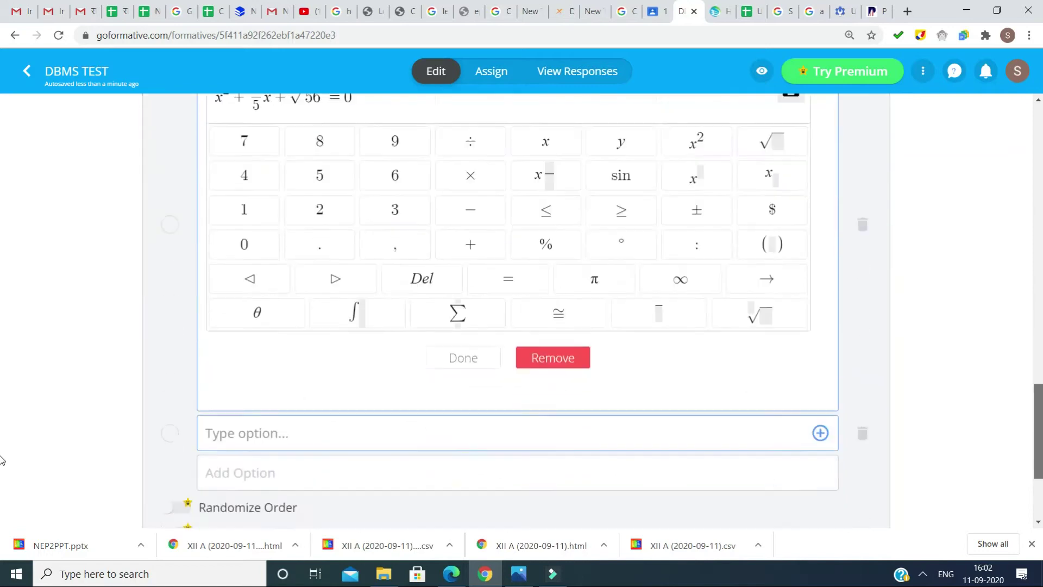
left_click(553, 270)
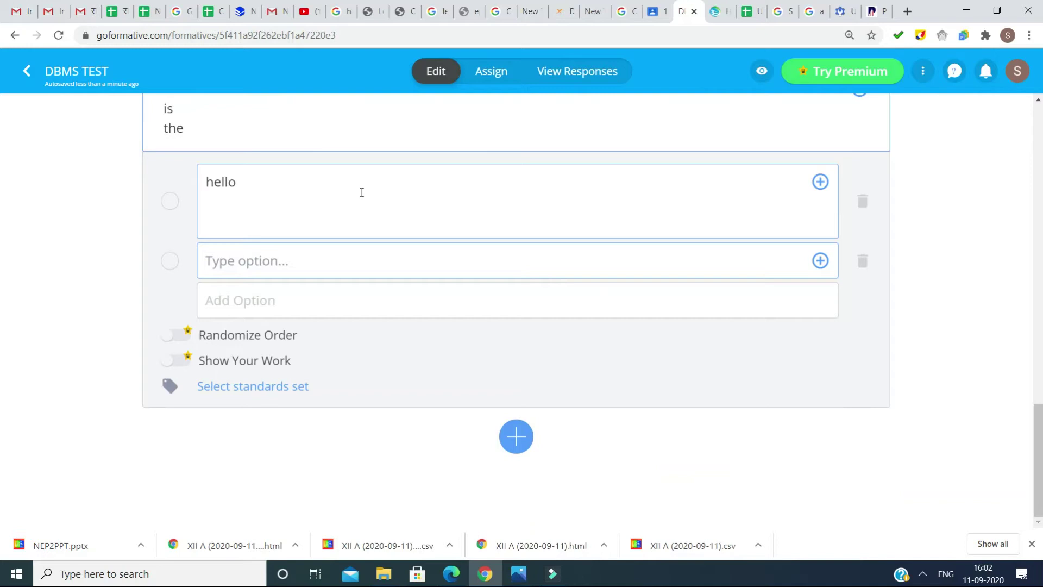
Add "how" and "are" on separate lines below "hello" in the first answer option.
left_click(258, 182)
type("how")
type("a")
type("re")
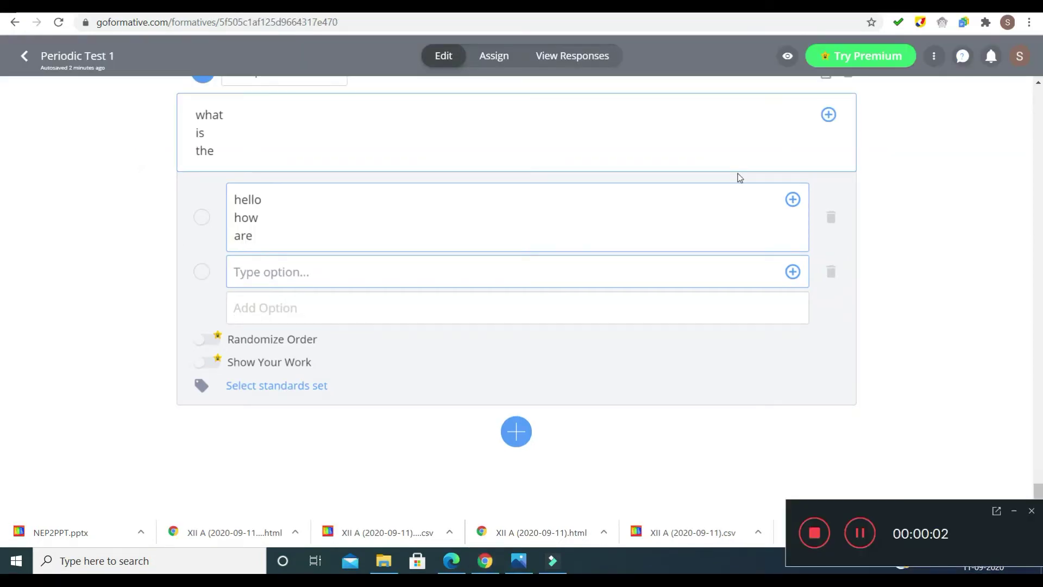
Leave Periodic Test 1, look at the formatives inside the Class XI folder, and return to the main formatives list.
left_click(27, 60)
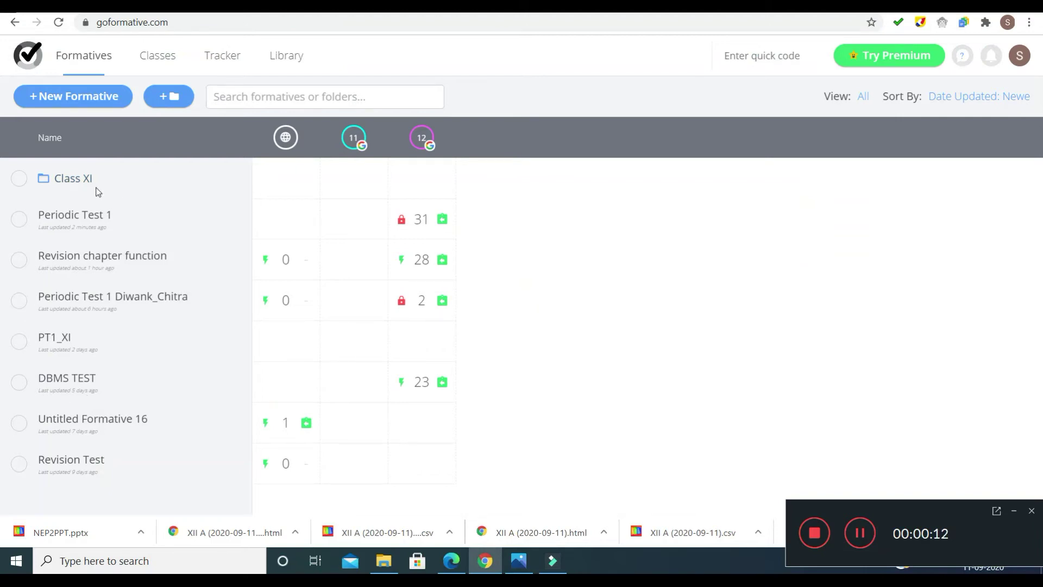
left_click(67, 184)
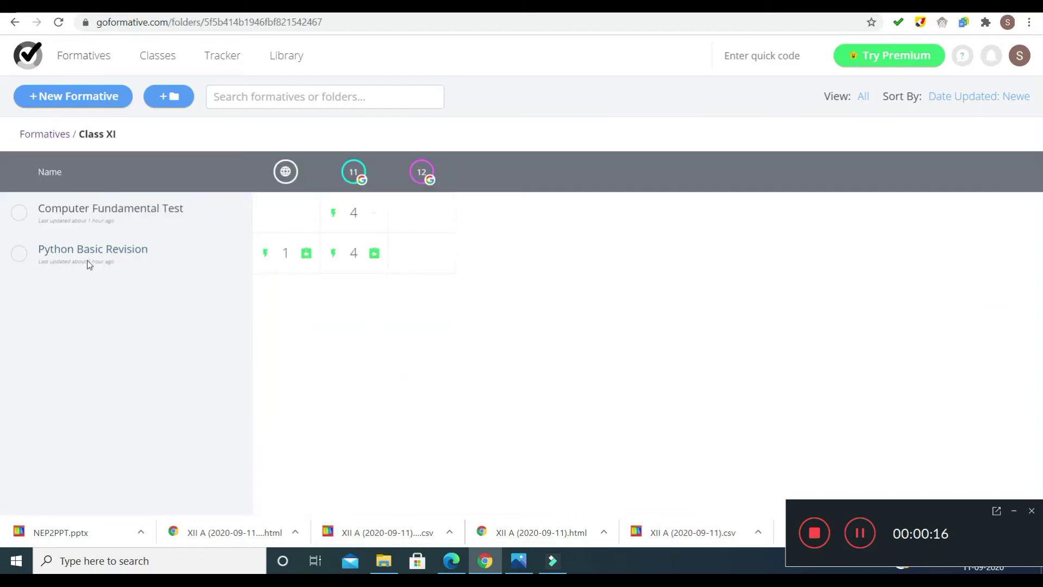
left_click(45, 134)
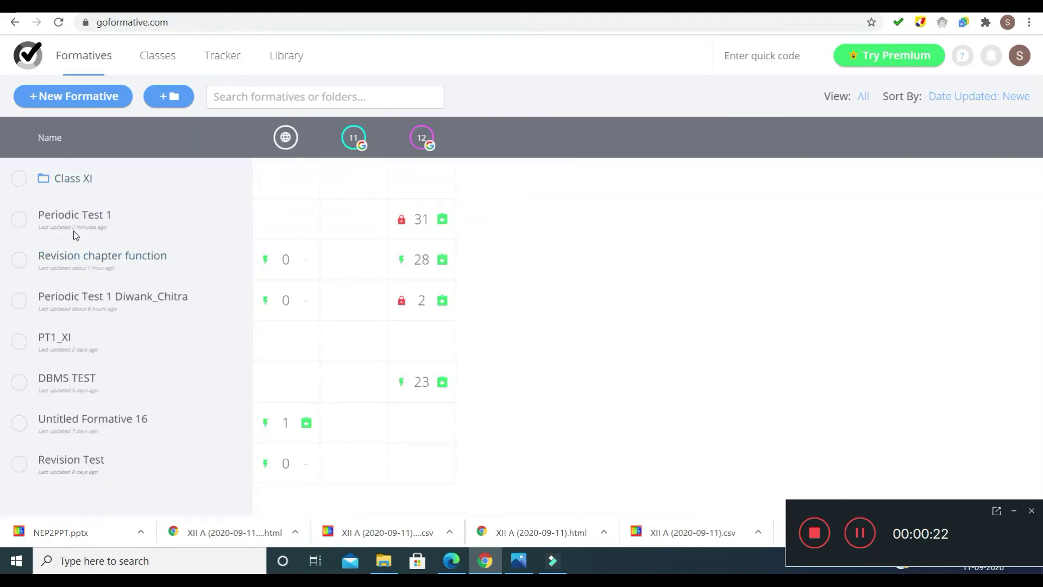
Create a new folder named class_12 in the formatives list.
left_click(172, 100)
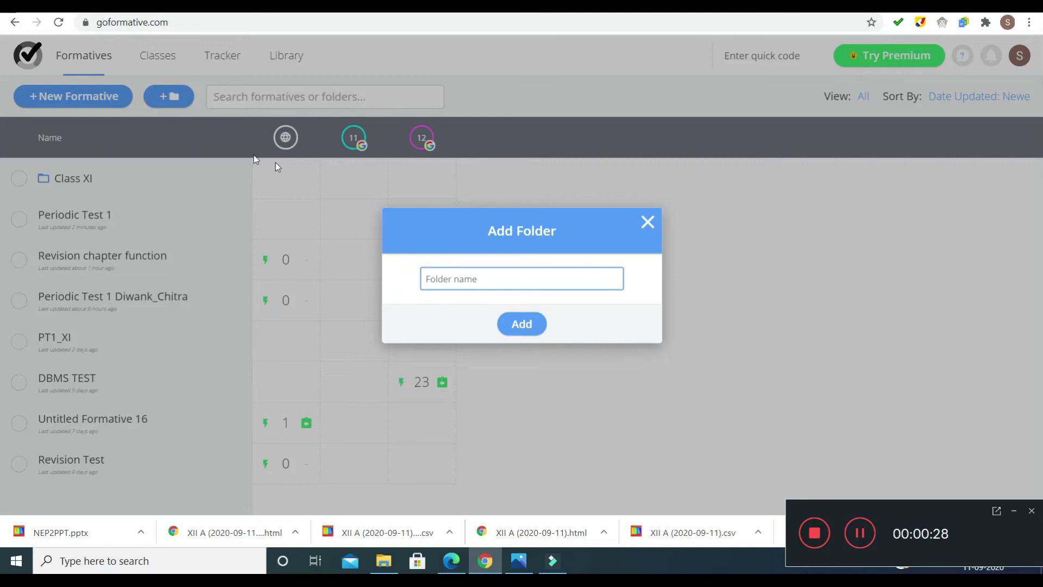
type("class_12")
left_click(522, 325)
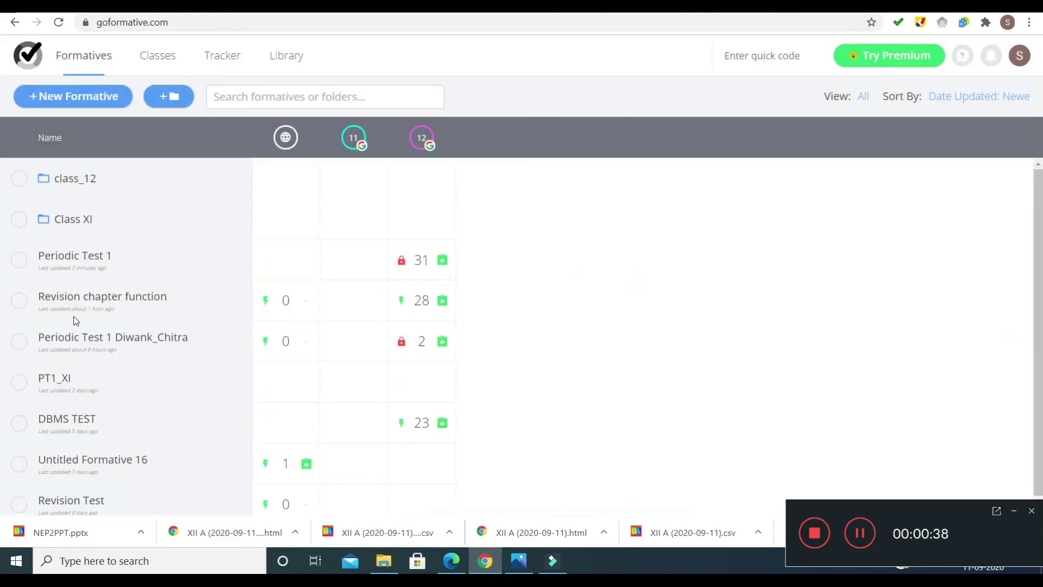
Move the Periodic Test 1 formative into the class_12 folder.
left_click(20, 261)
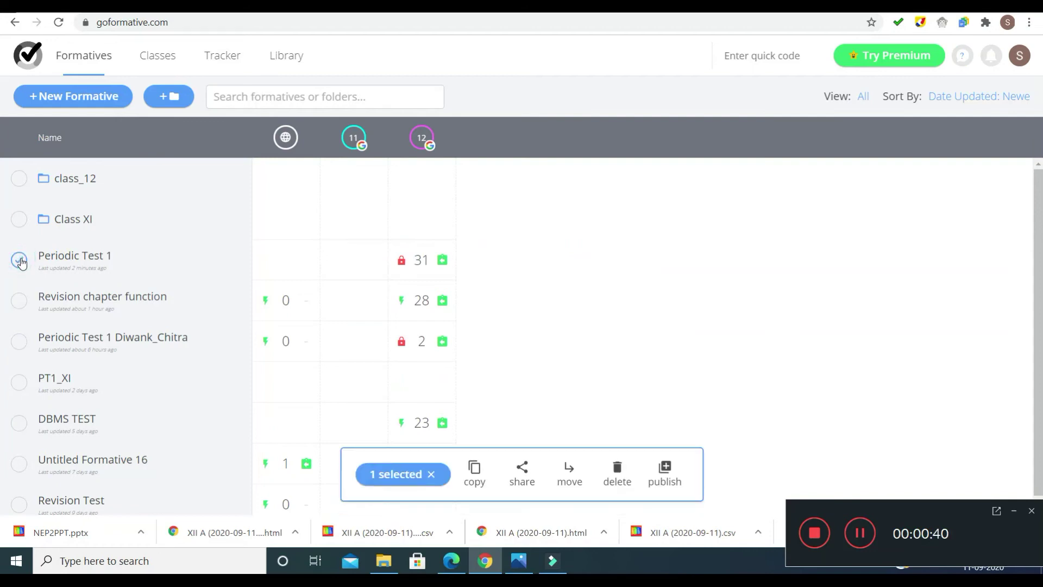
left_click(567, 472)
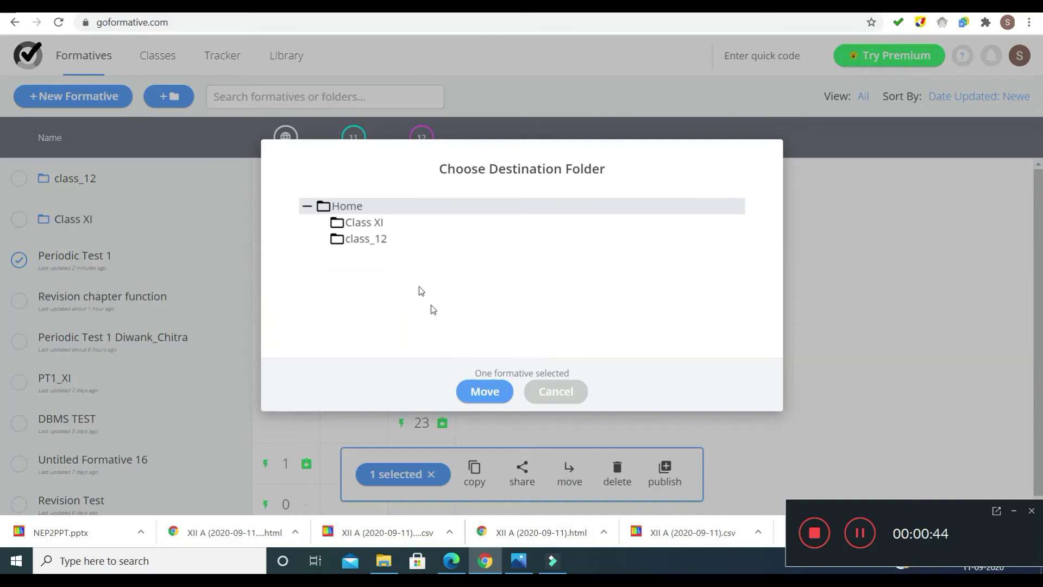
left_click(359, 242)
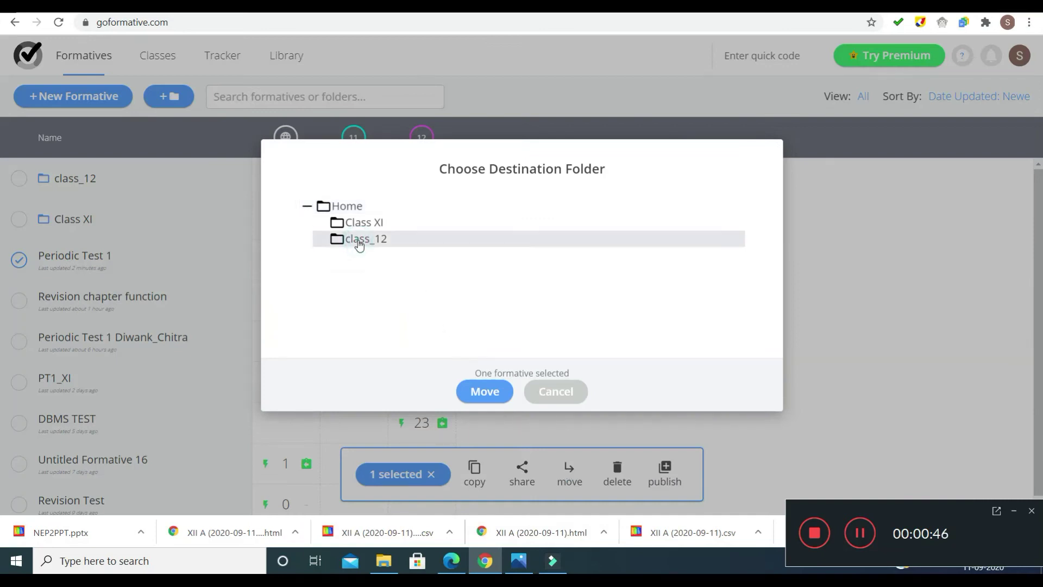
left_click(485, 392)
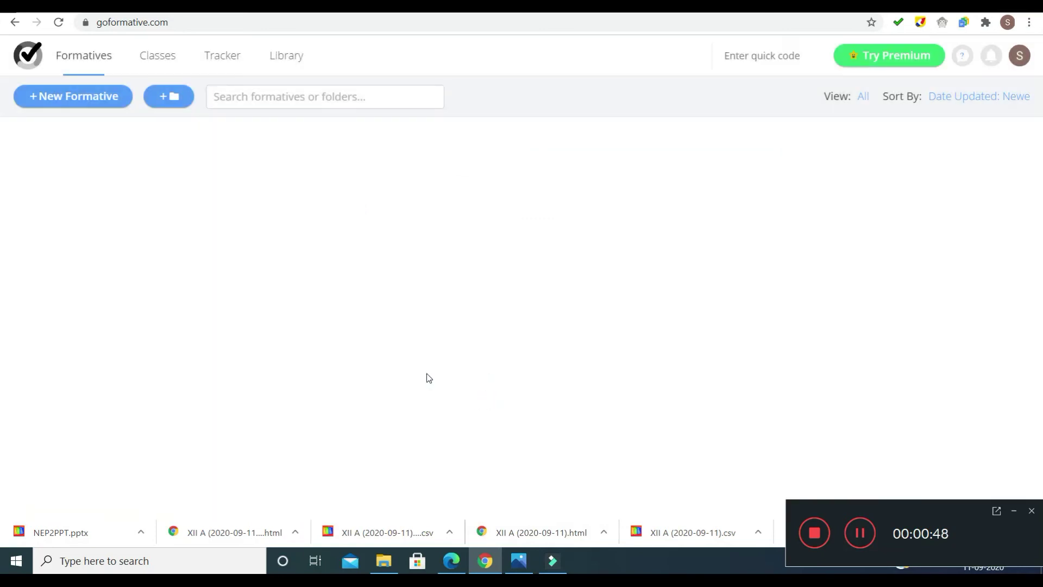
Move the Revision chapter function formative into the class_12 folder.
left_click(19, 260)
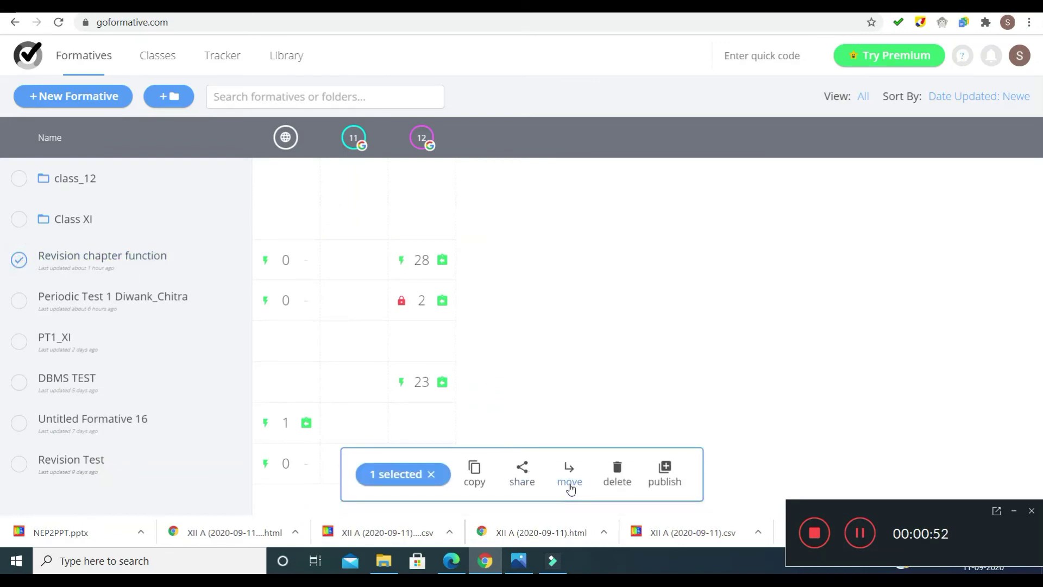
left_click(571, 475)
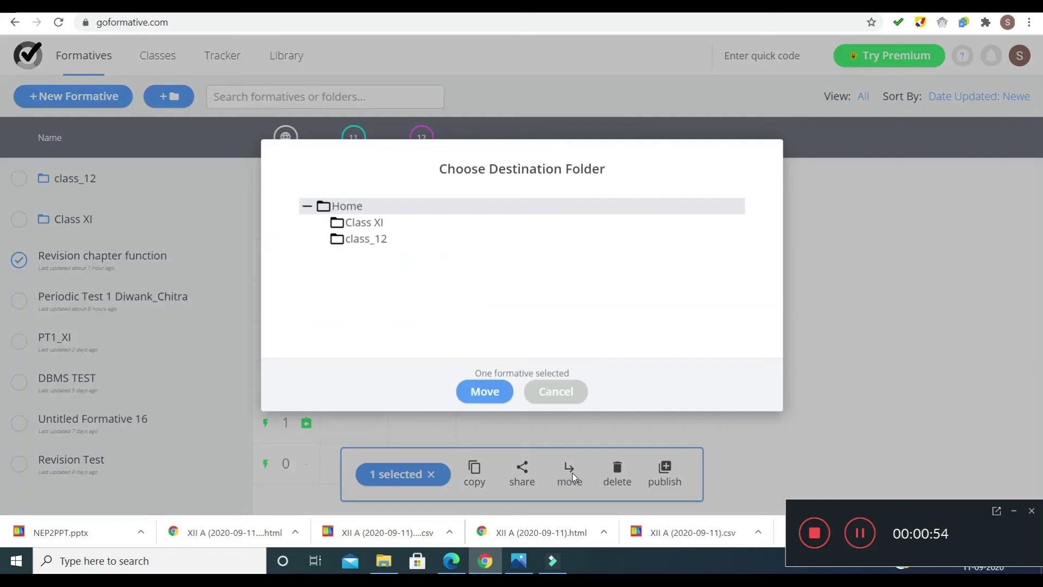
left_click(367, 240)
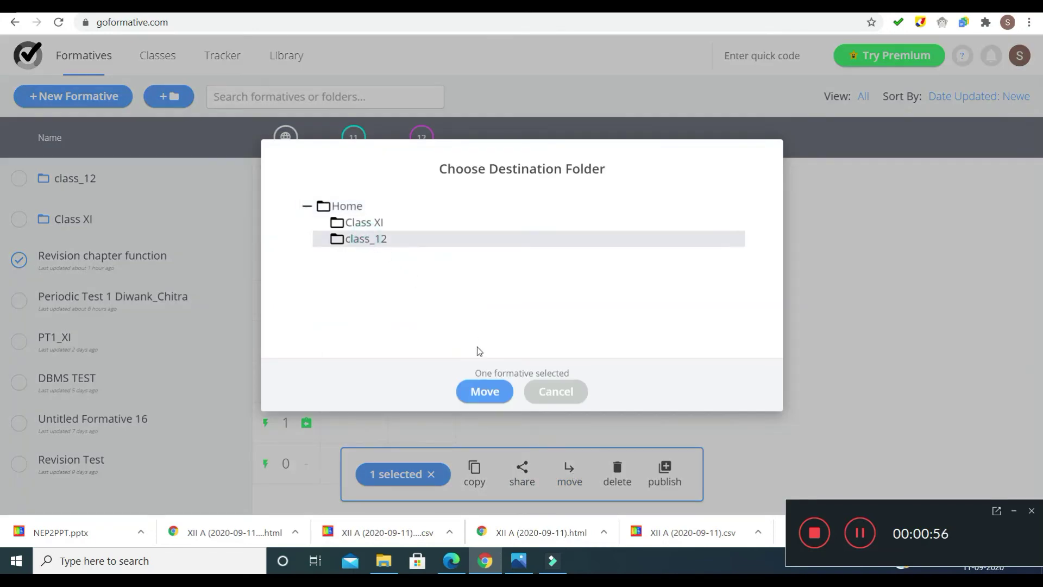
left_click(484, 391)
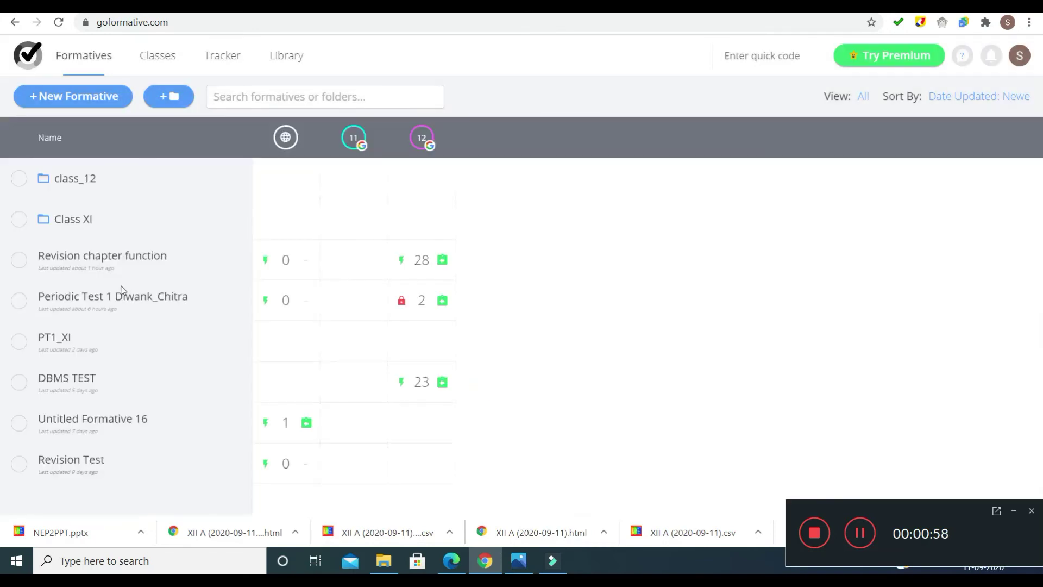
Move the remaining Periodic Test 1 formative into the class_12 folder and open that folder.
left_click(19, 301)
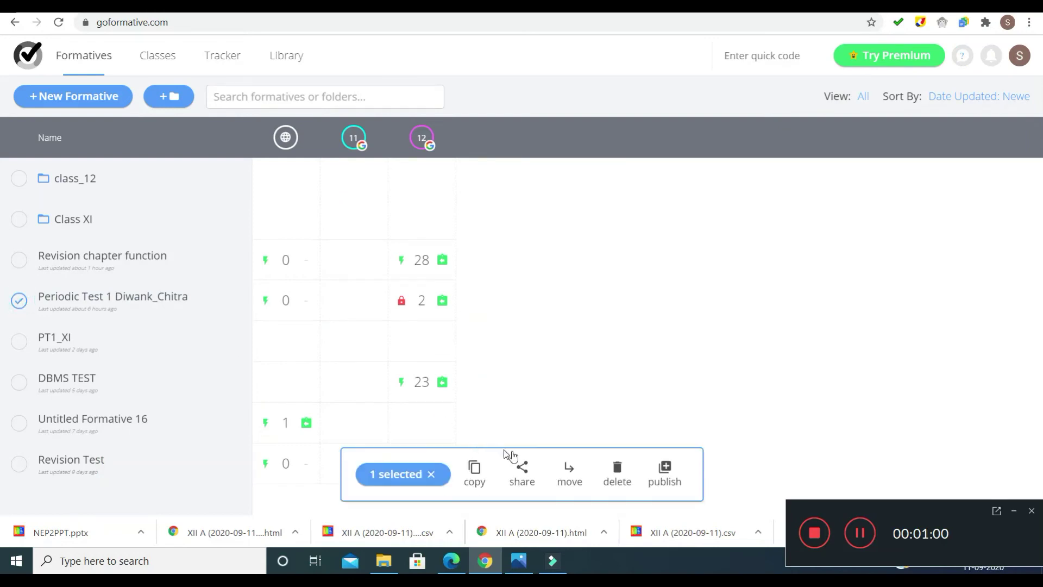
left_click(571, 473)
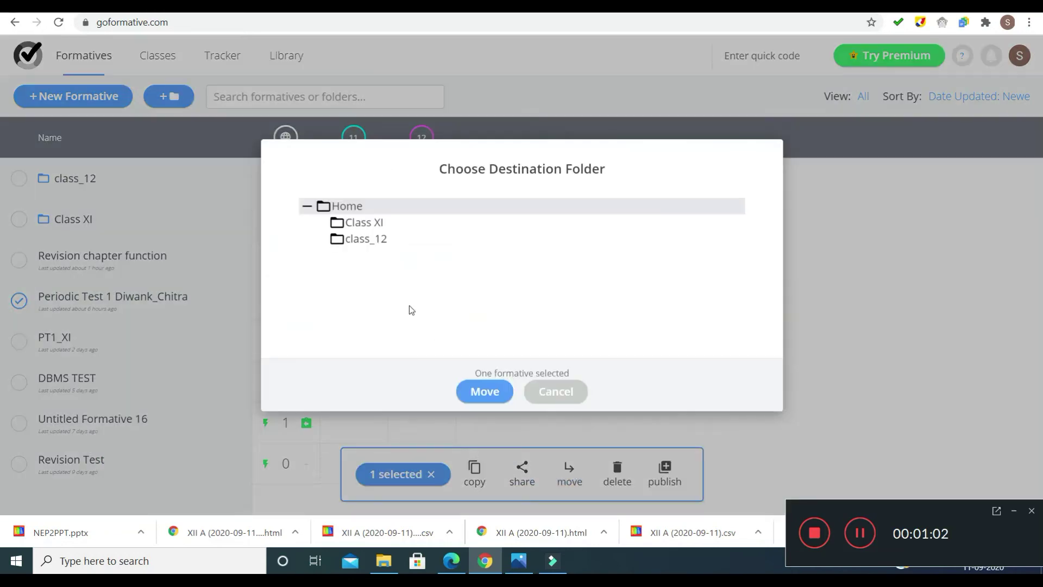
left_click(359, 242)
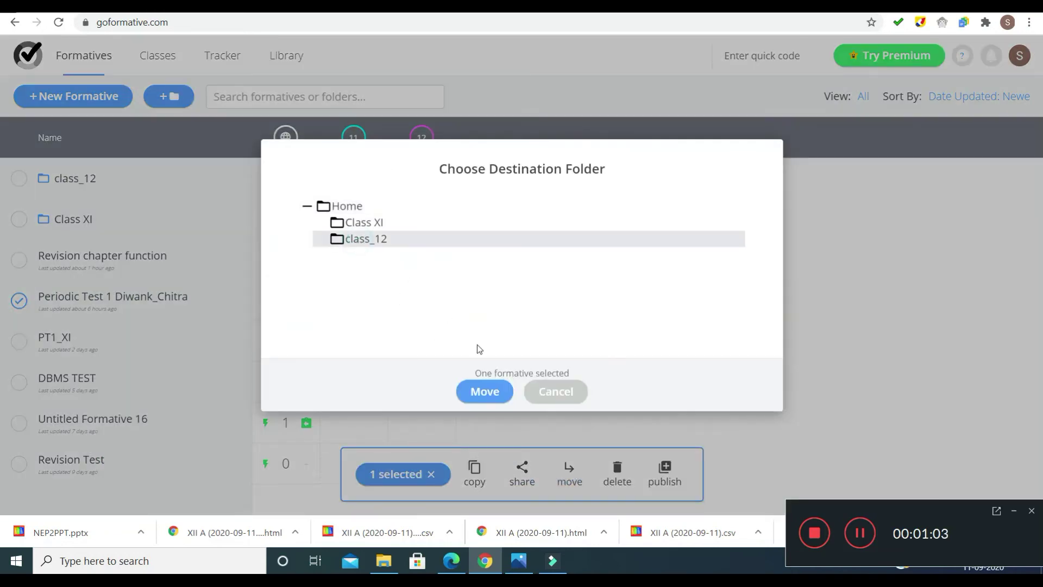
left_click(489, 392)
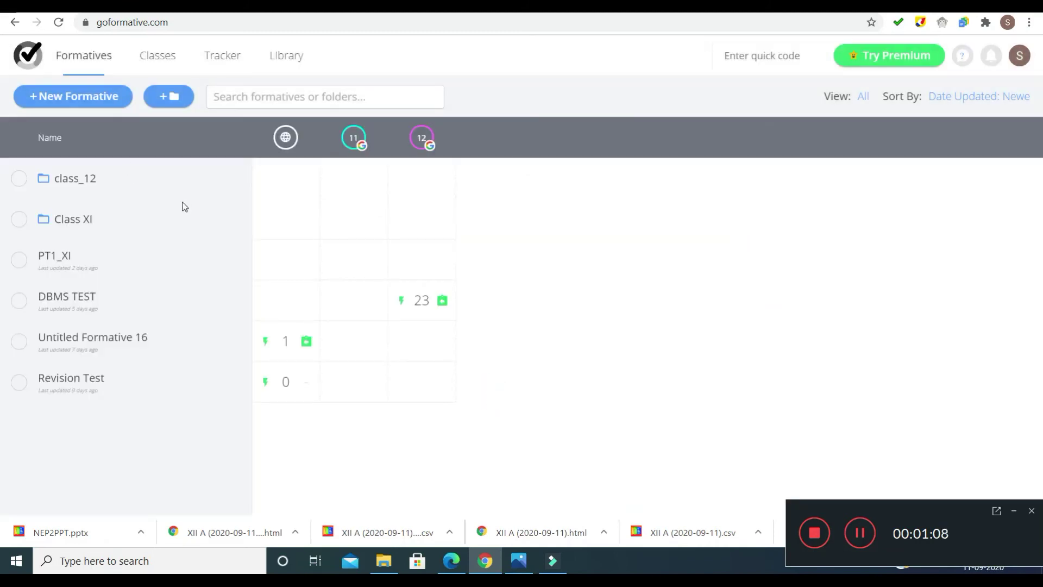
left_click(62, 179)
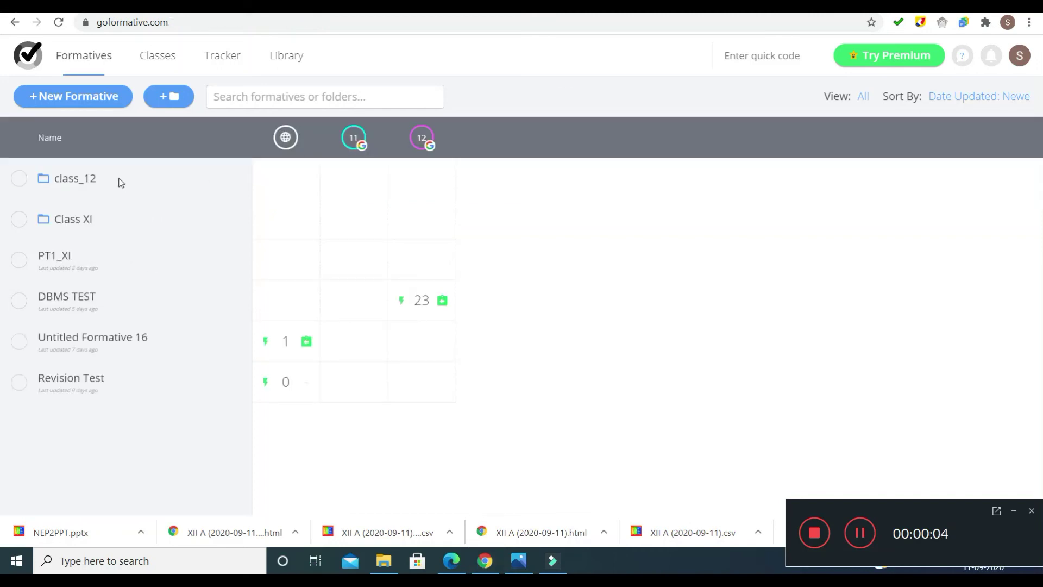
left_click(55, 182)
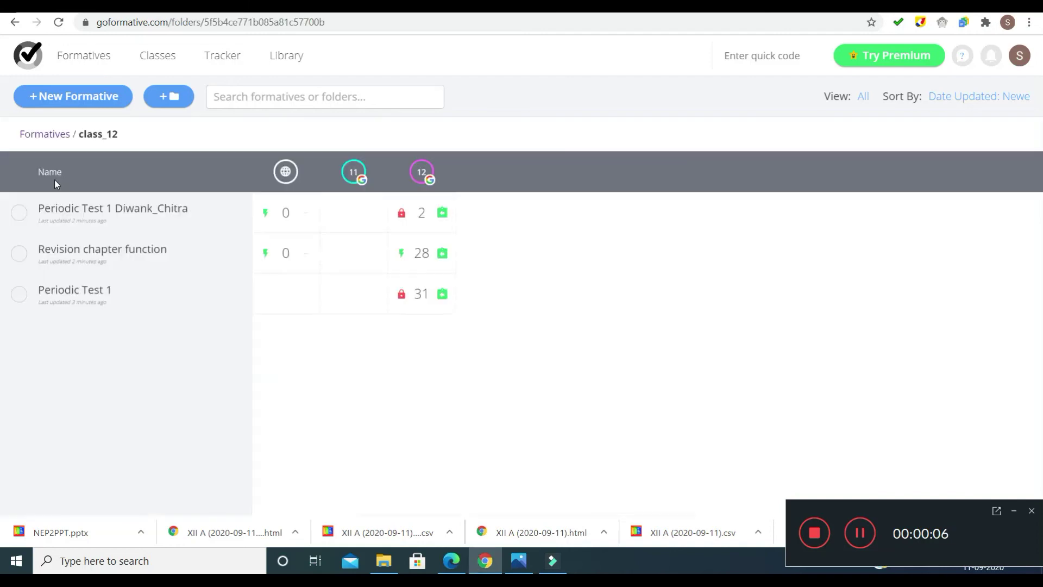
Create a subfolder named Periodic test inside the class_12 folder.
left_click(170, 98)
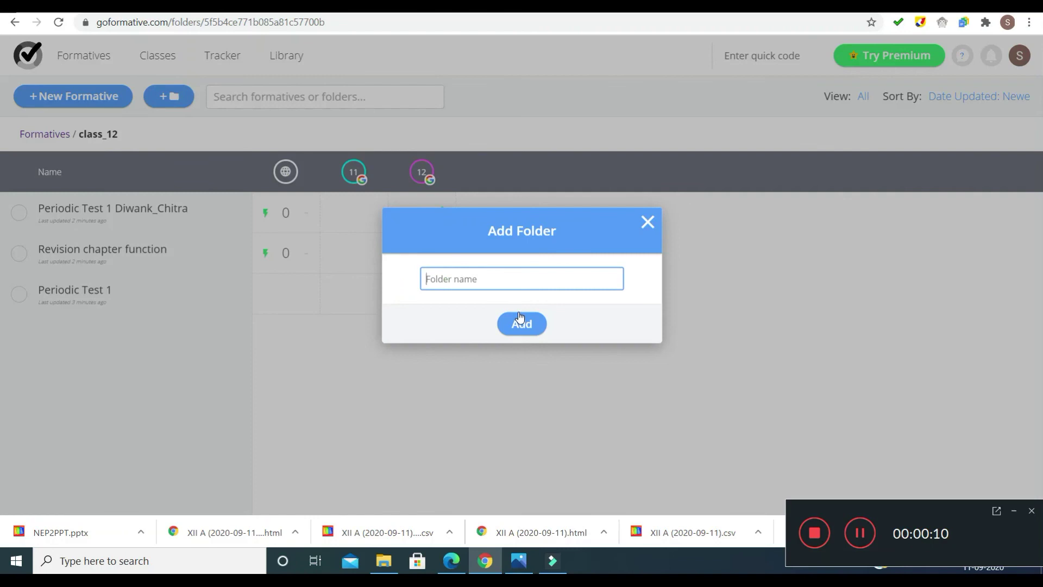
type("Periodic test")
left_click(527, 326)
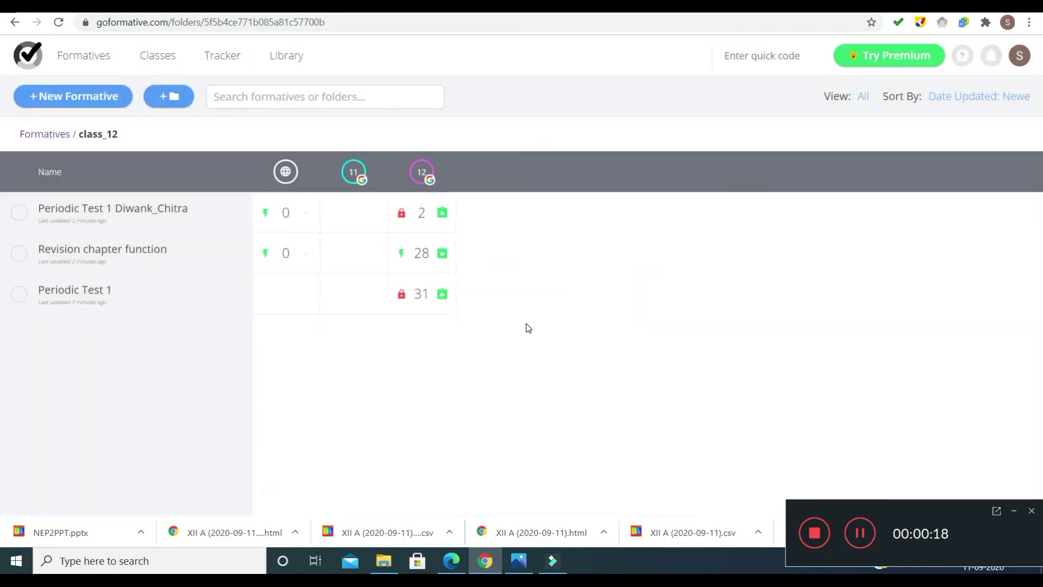
Move both Periodic Test 1 formatives together into the Periodic test subfolder of class_12.
left_click(20, 295)
left_click(19, 253)
left_click(20, 294)
left_click(19, 335)
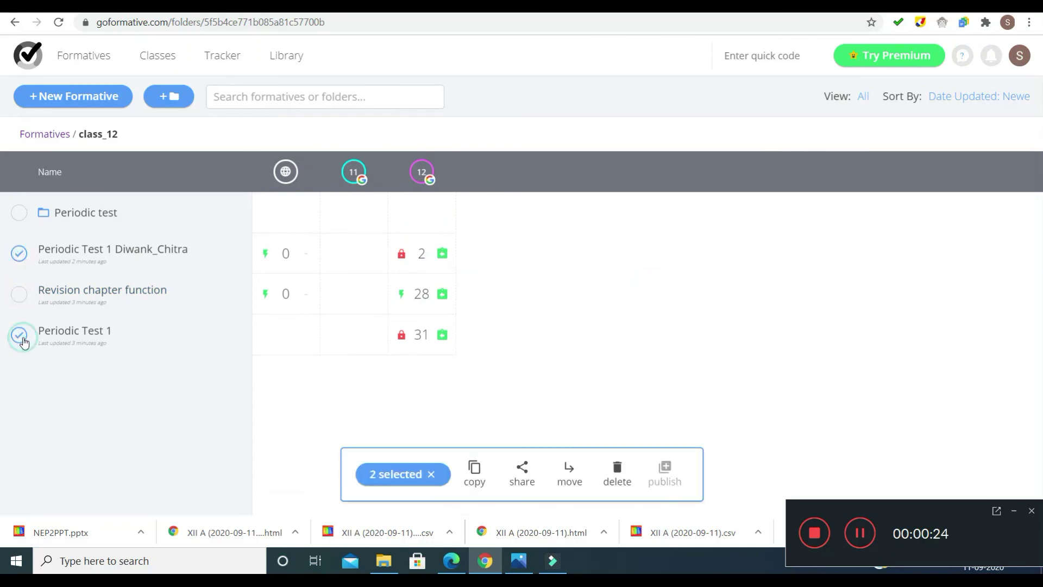
left_click(569, 472)
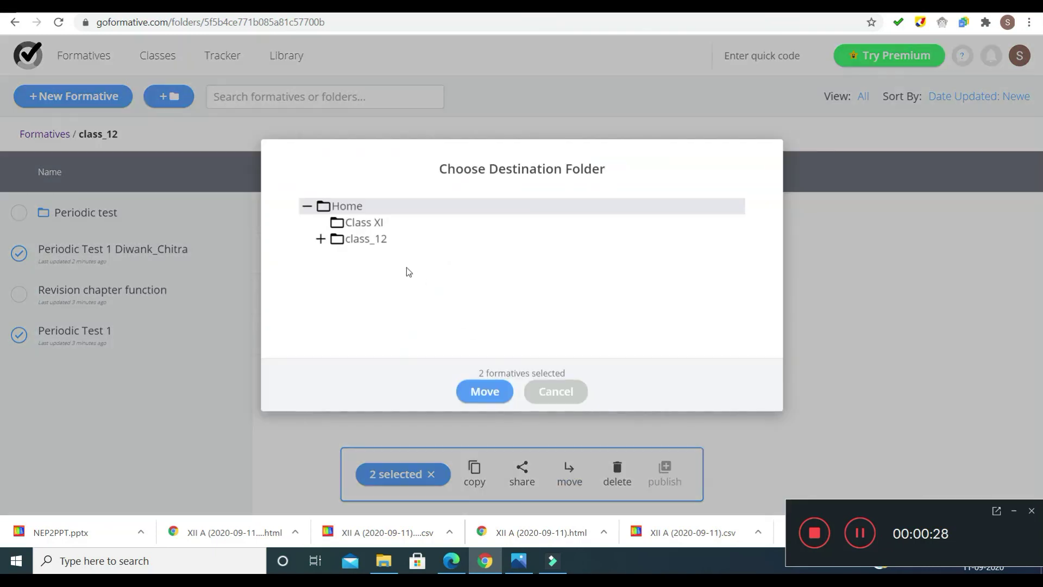
left_click(321, 240)
left_click(391, 257)
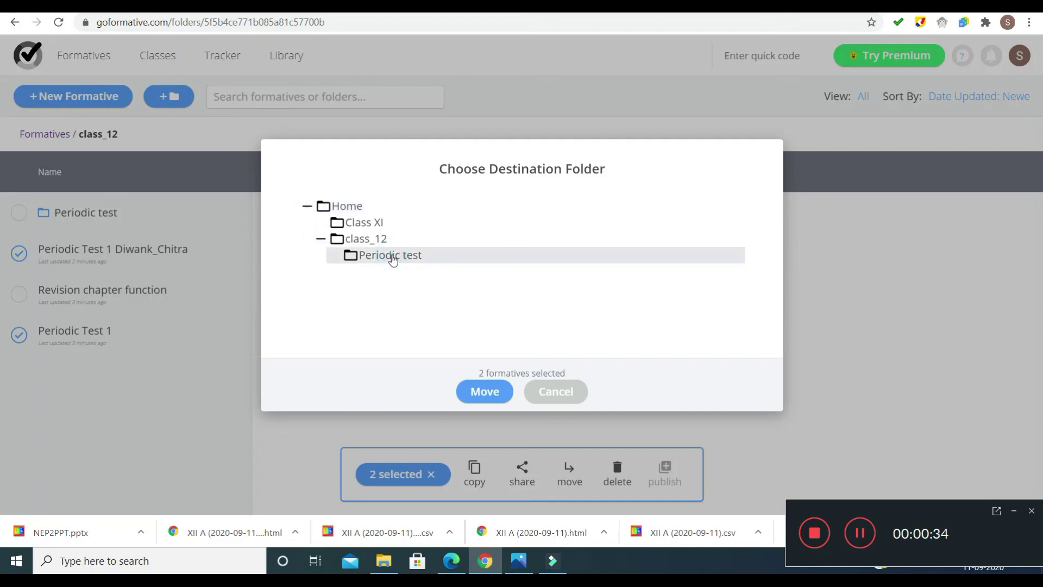
left_click(485, 392)
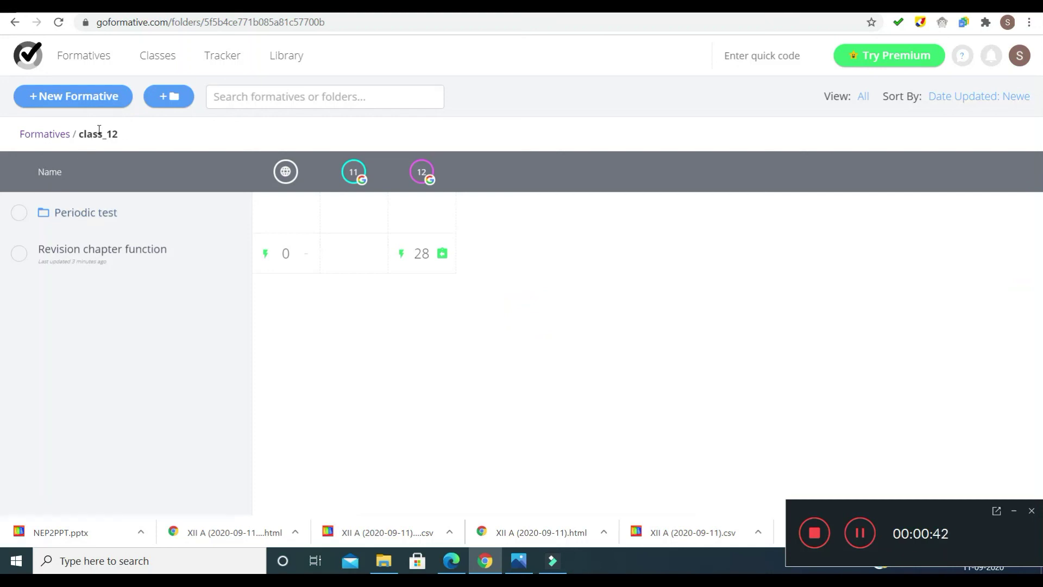
Open the Periodic test subfolder to check its contents, and return to the main formatives list.
left_click(87, 212)
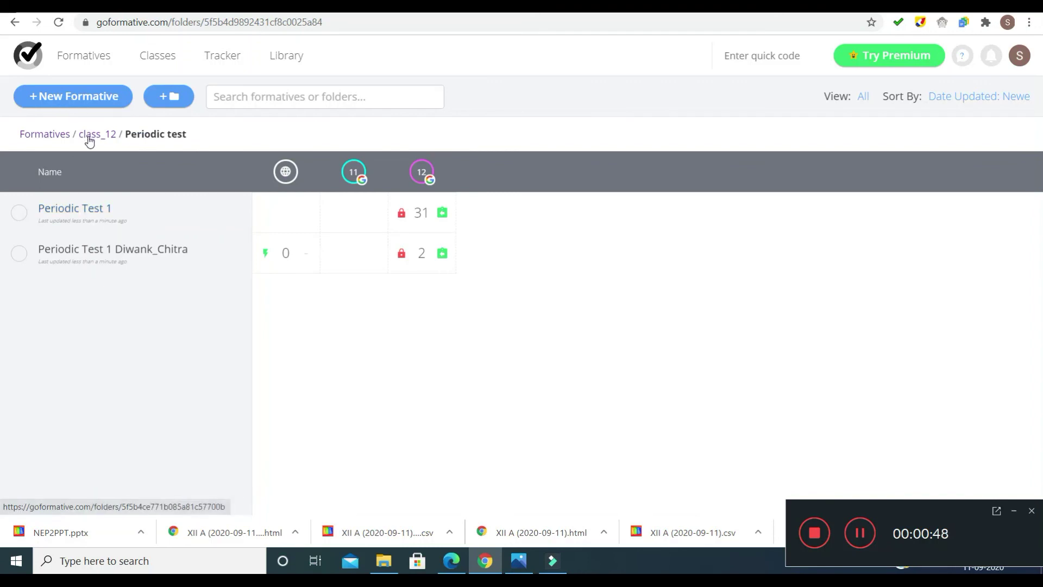
left_click(46, 137)
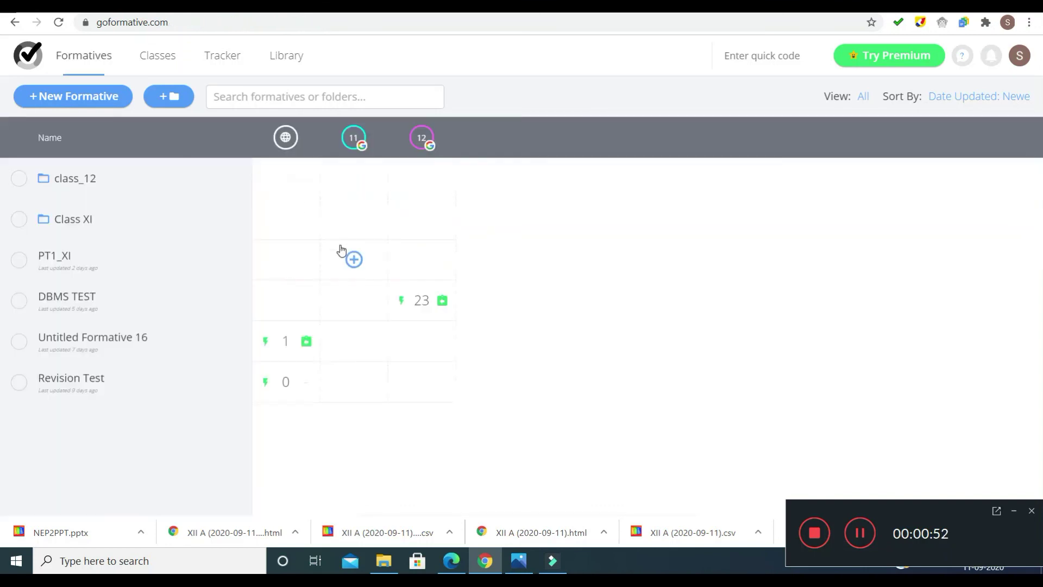